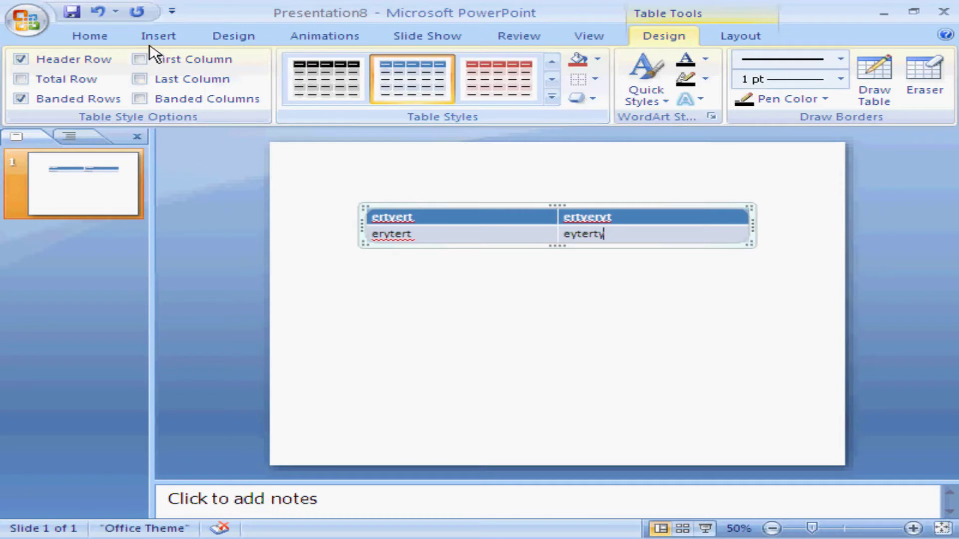
Insert the Winter picture from the Sample Pictures folder onto the slide.
left_click(158, 42)
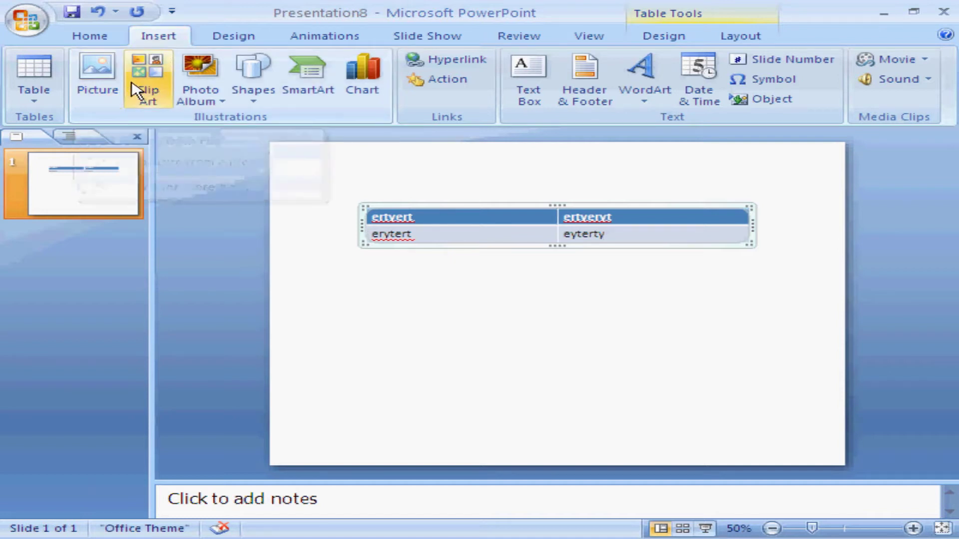
left_click(97, 95)
double_click(218, 118)
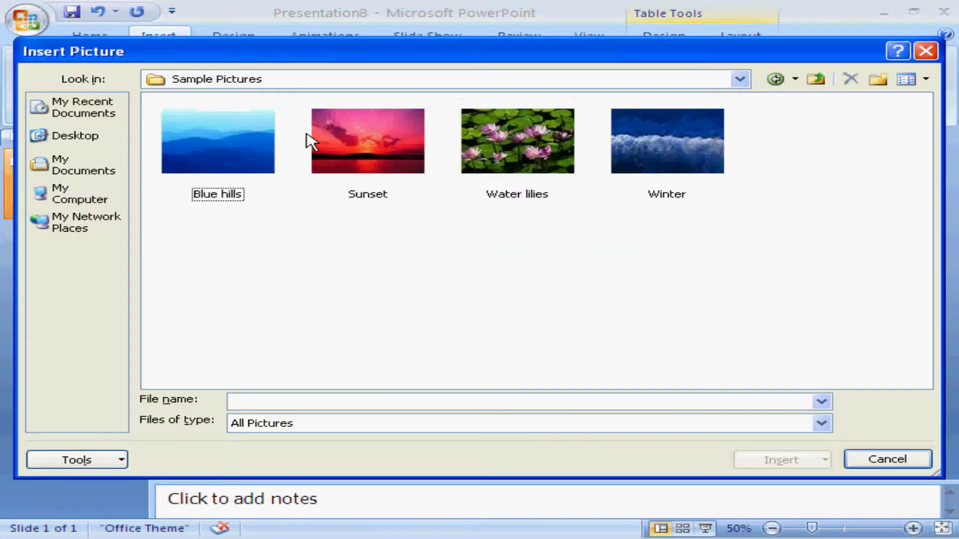
left_click(696, 150)
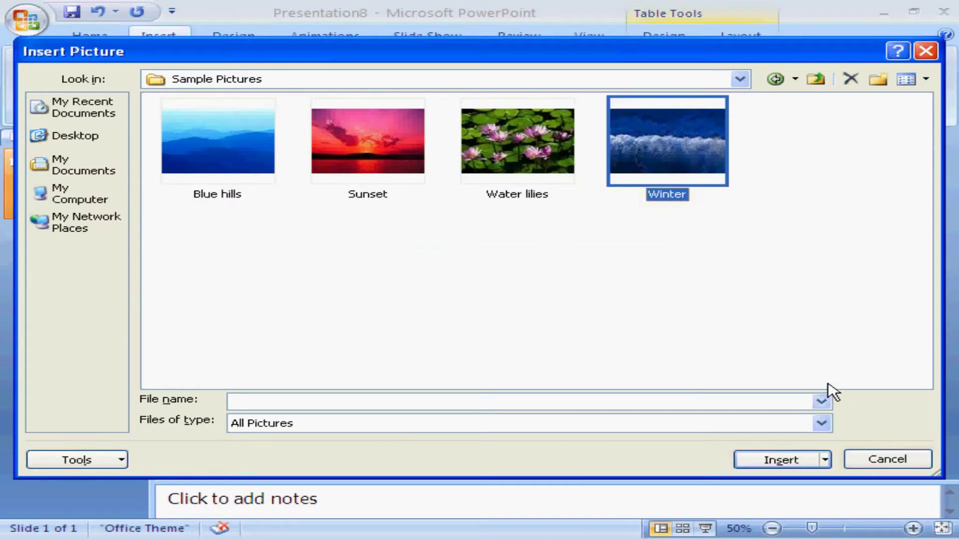
left_click(766, 461)
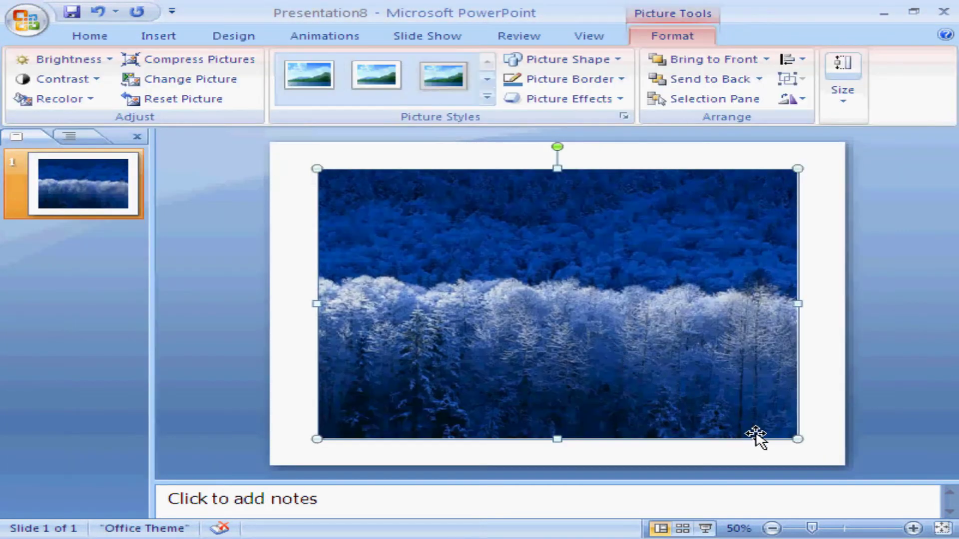
Shrink the Winter picture to about half size below the table, and delete it from the slide.
left_click_drag(785, 433, 549, 297)
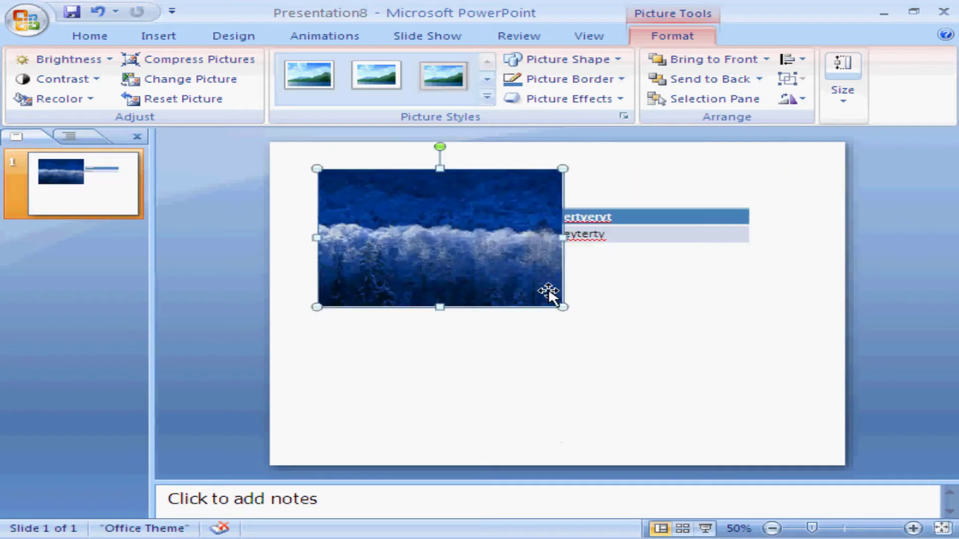
left_click_drag(484, 252, 468, 395)
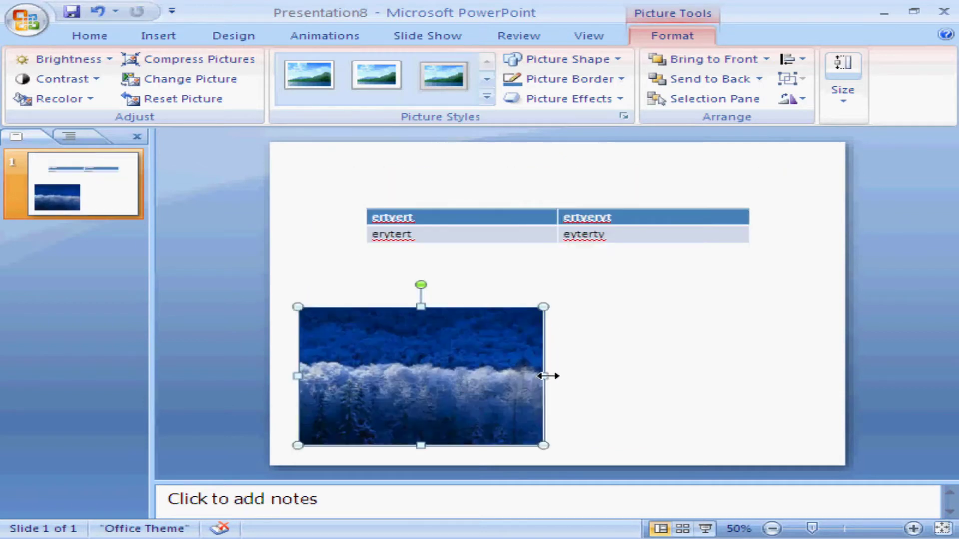
key("Delete")
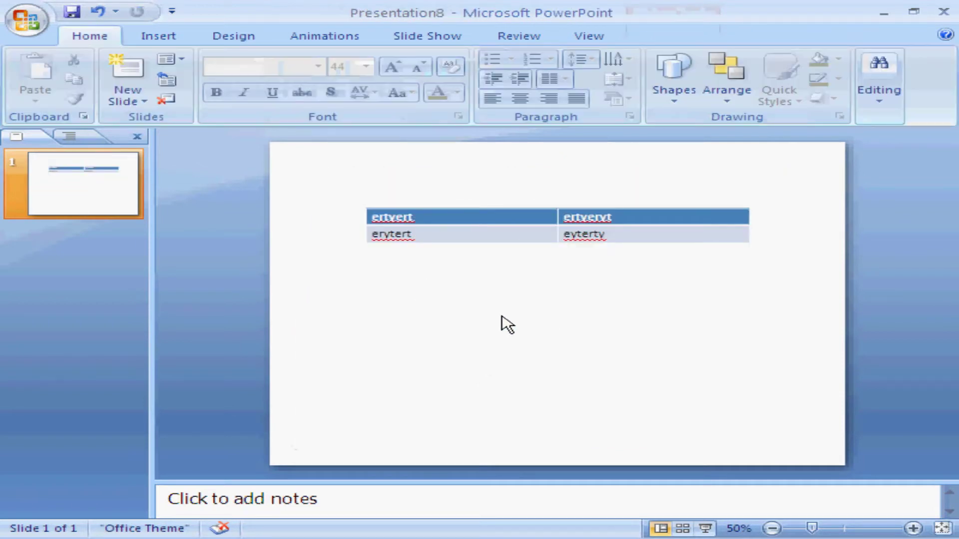
Include an automatically updating date and time in the slide's header and footer settings.
left_click(169, 33)
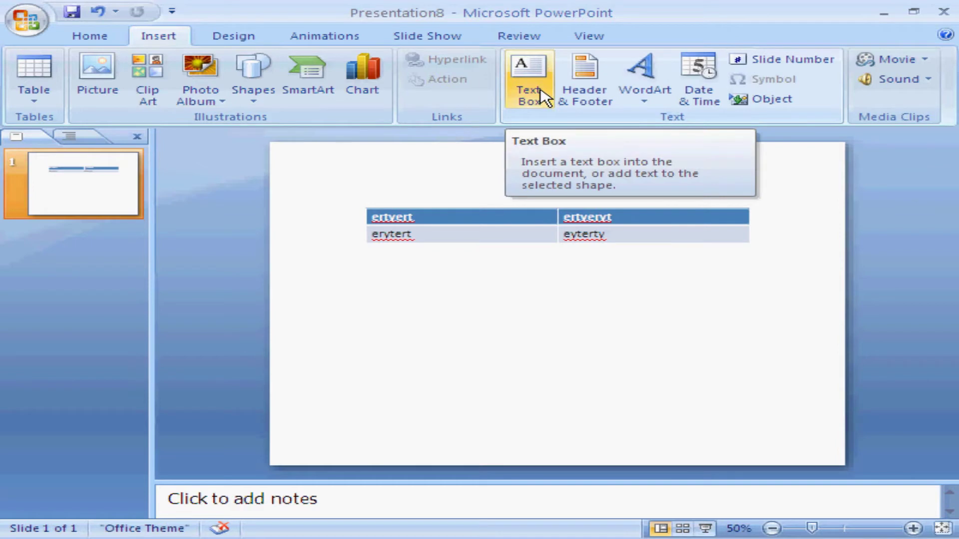
left_click(602, 112)
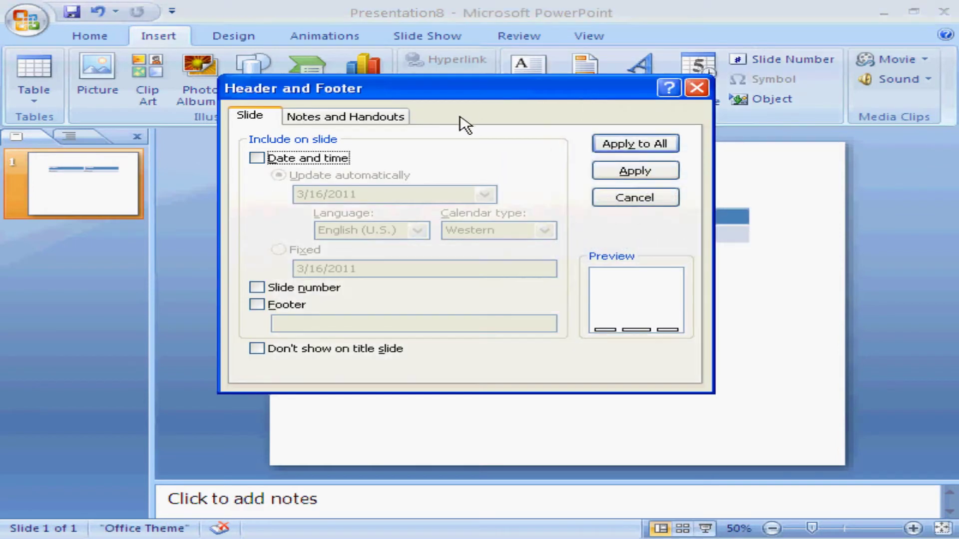
left_click(257, 159)
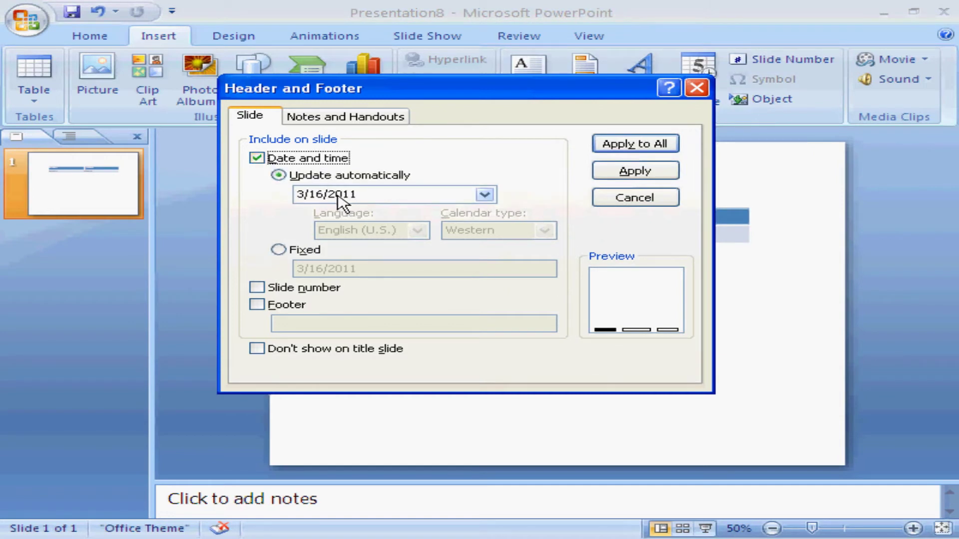
left_click(283, 249)
left_click(291, 176)
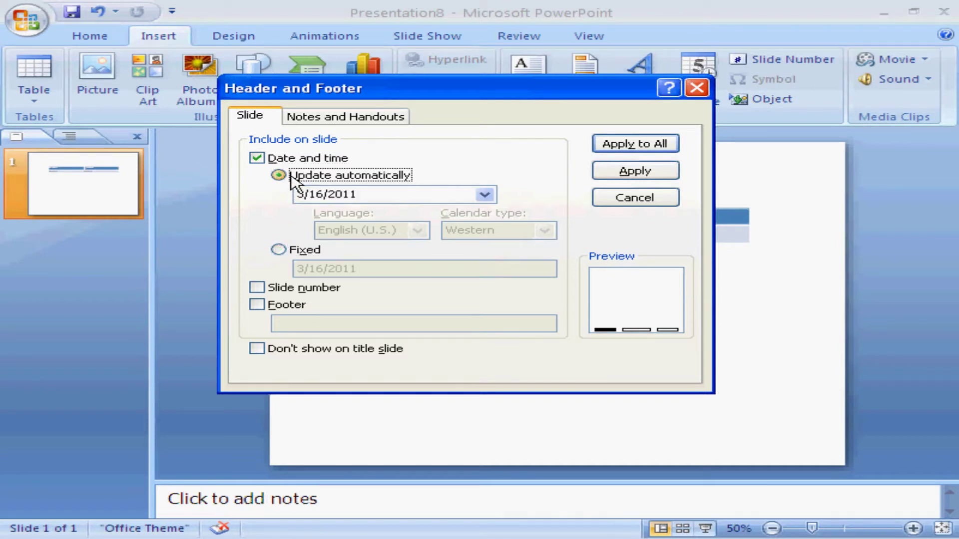
Include the slide number and the footer text "this is end of this slide", applying the settings to the current slide only.
left_click(257, 288)
left_click(257, 306)
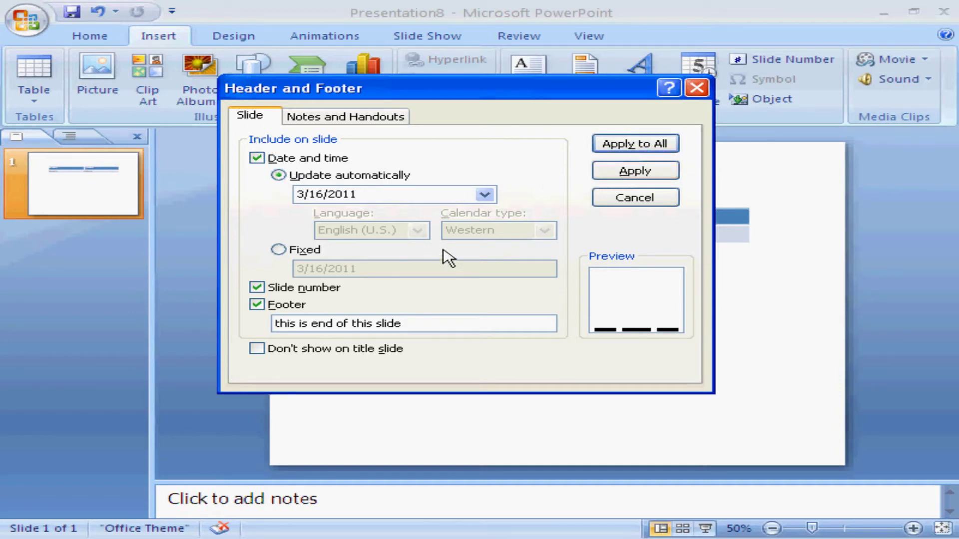
left_click(618, 177)
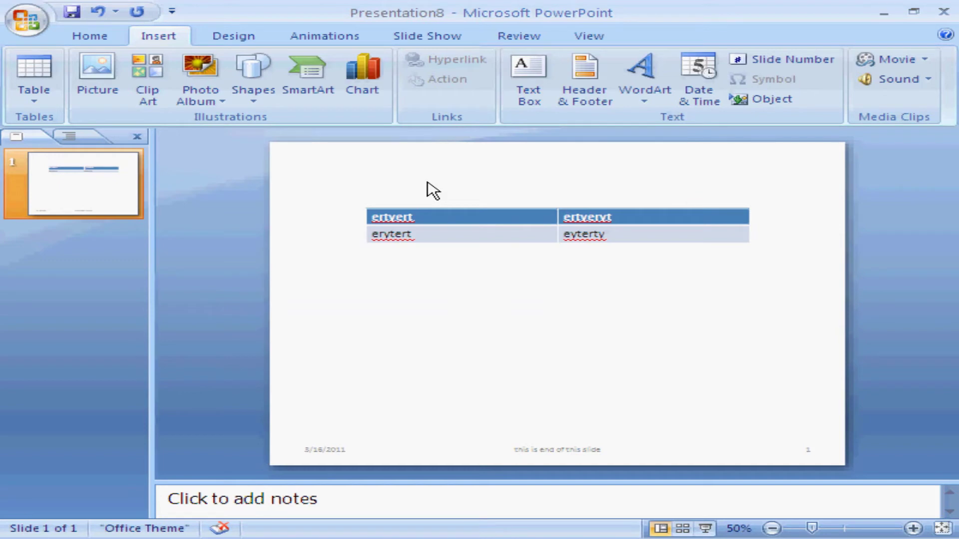
Run the slide show to check the date, footer text and slide number, and return to editing.
left_click(586, 38)
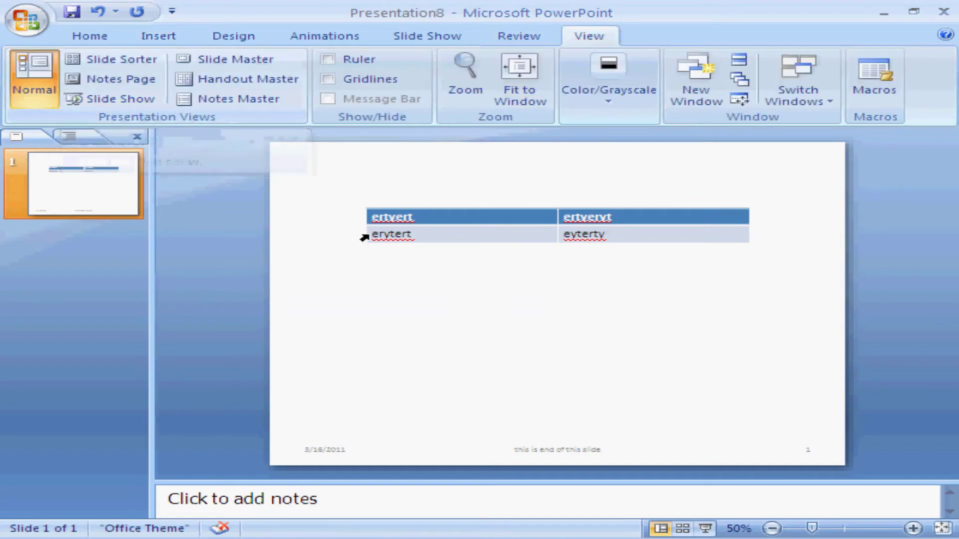
key("F5")
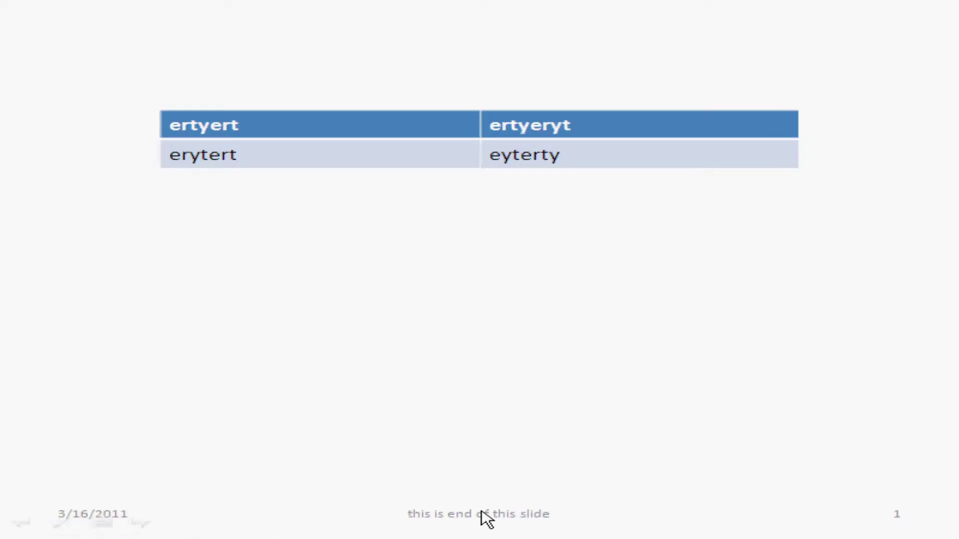
left_click(427, 412)
left_click(427, 412)
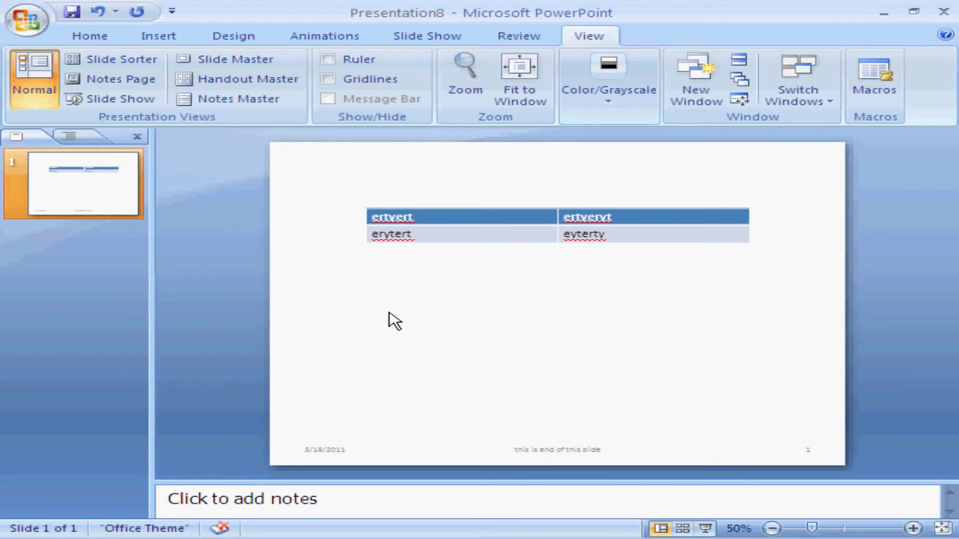
Insert the sound file 001APURUPAMAINADAMAADAJAN on the slide, set to start when clicked.
left_click(144, 36)
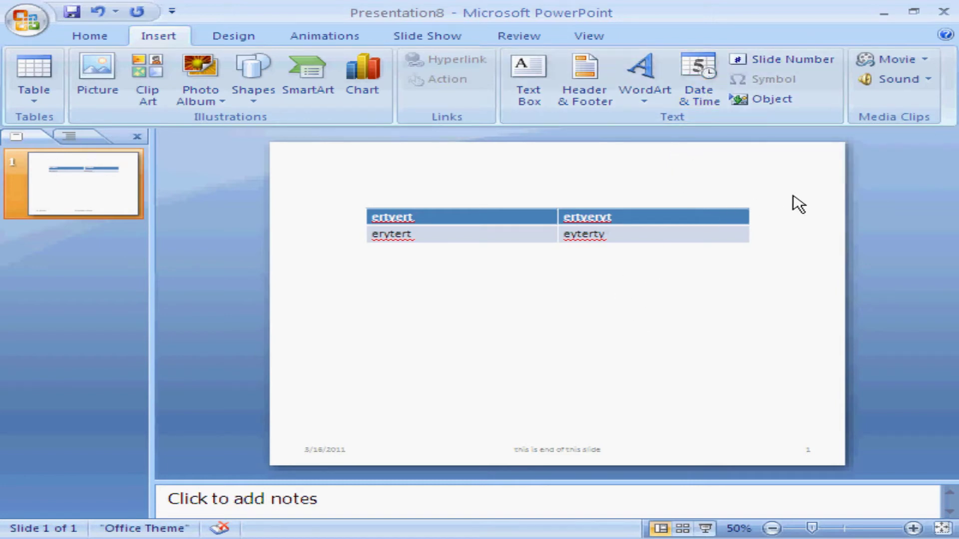
left_click(928, 79)
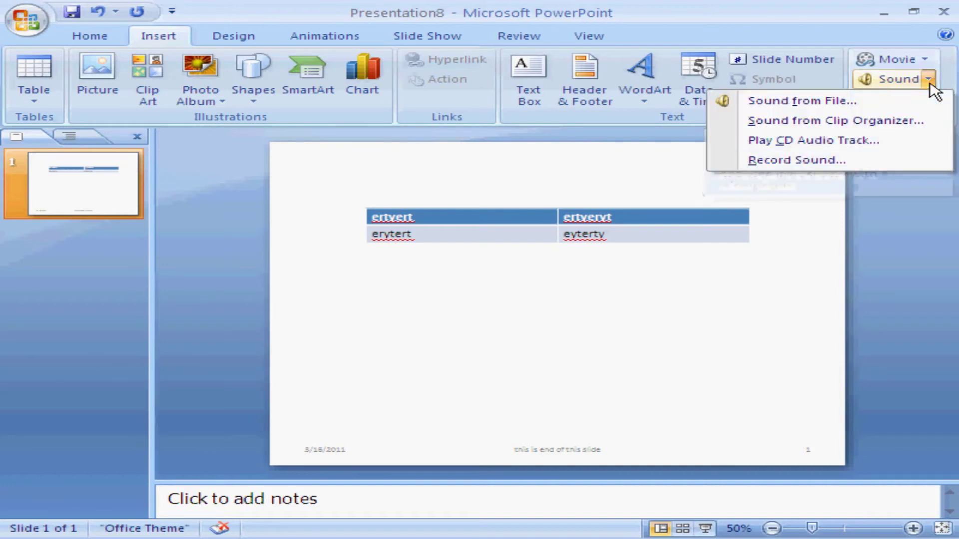
left_click(855, 103)
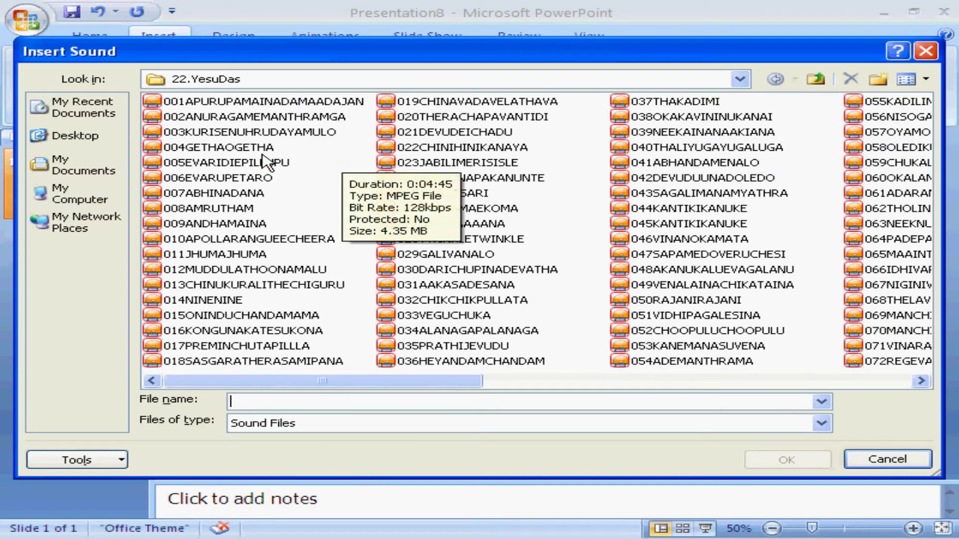
left_click(232, 104)
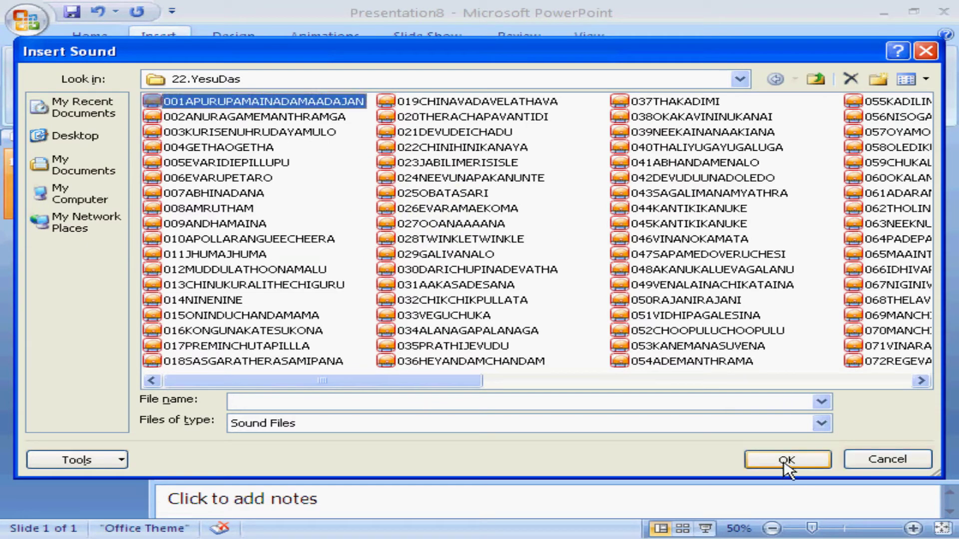
double_click(281, 111)
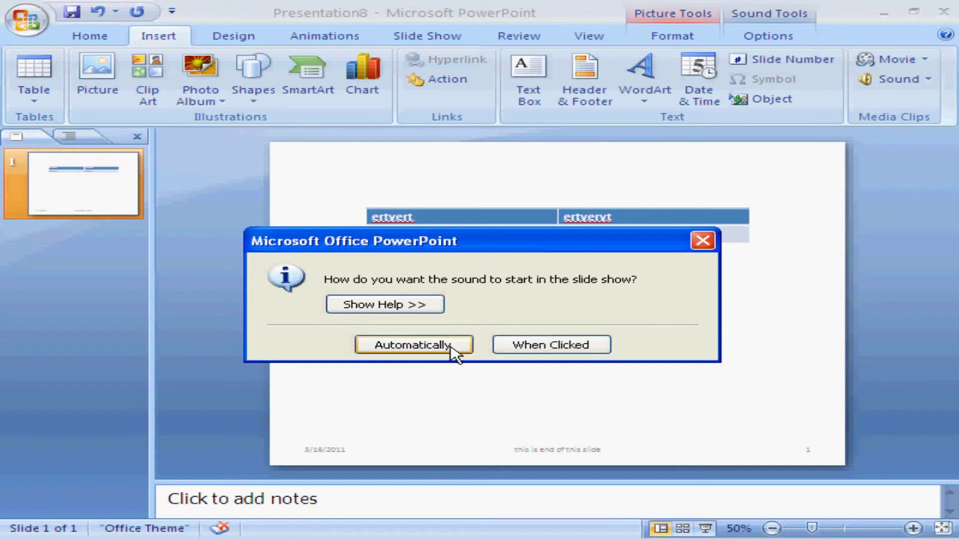
left_click(532, 347)
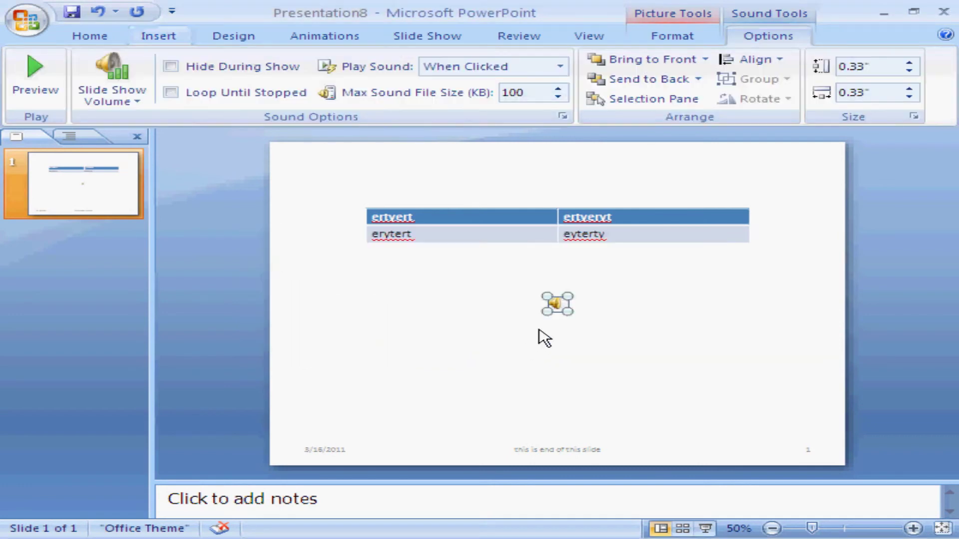
Run the slide show to check the inserted sound icon, and exit the show.
left_click(569, 338)
left_click(555, 303)
key("F5")
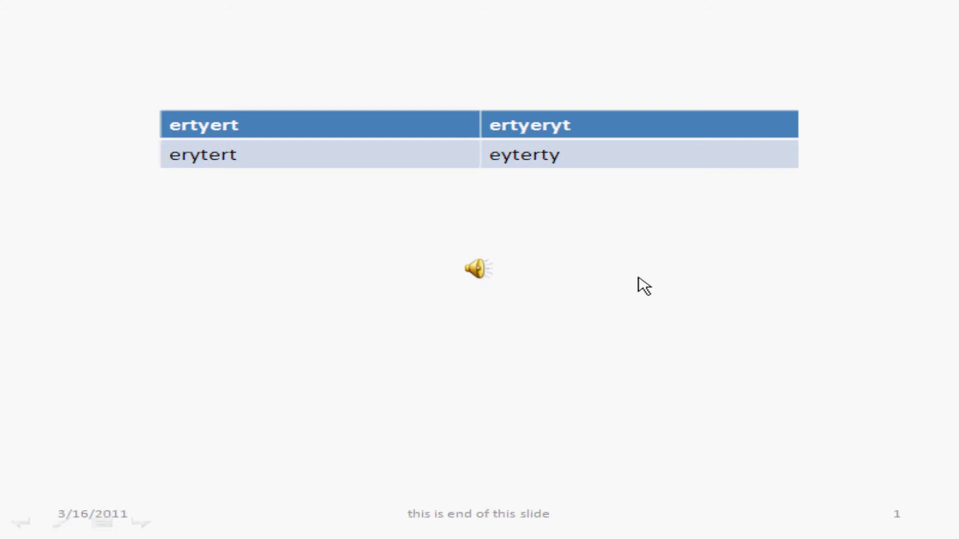
left_click(712, 315)
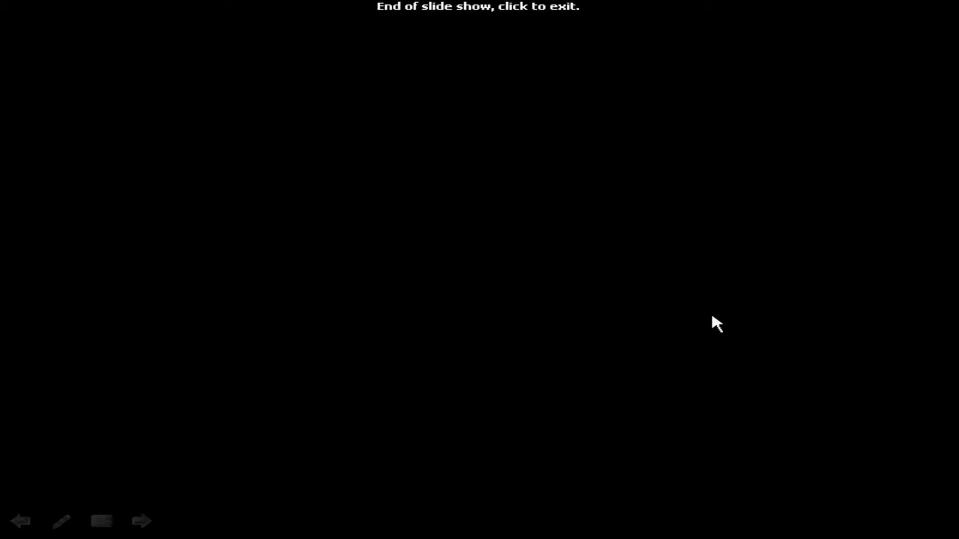
left_click(702, 318)
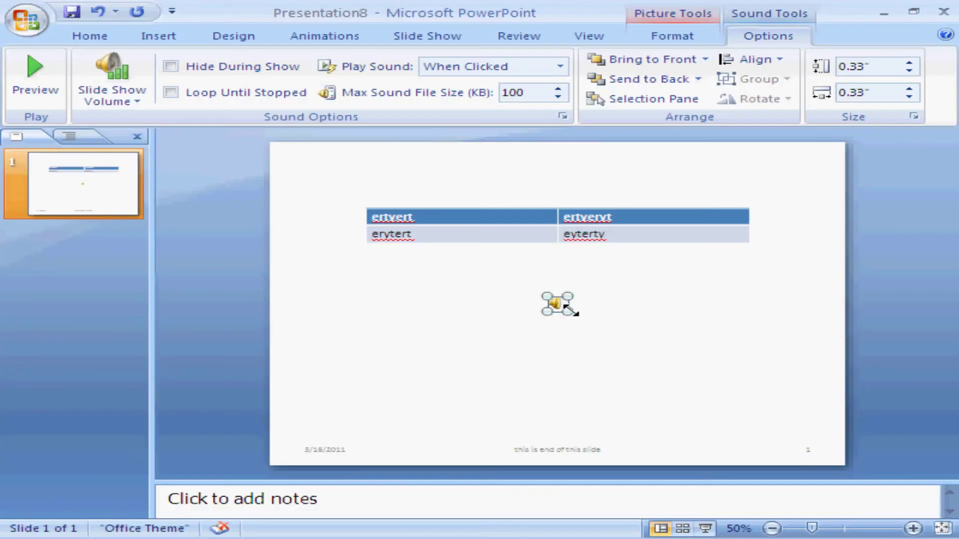
Delete the sound icon below the table from the slide.
left_click(648, 307)
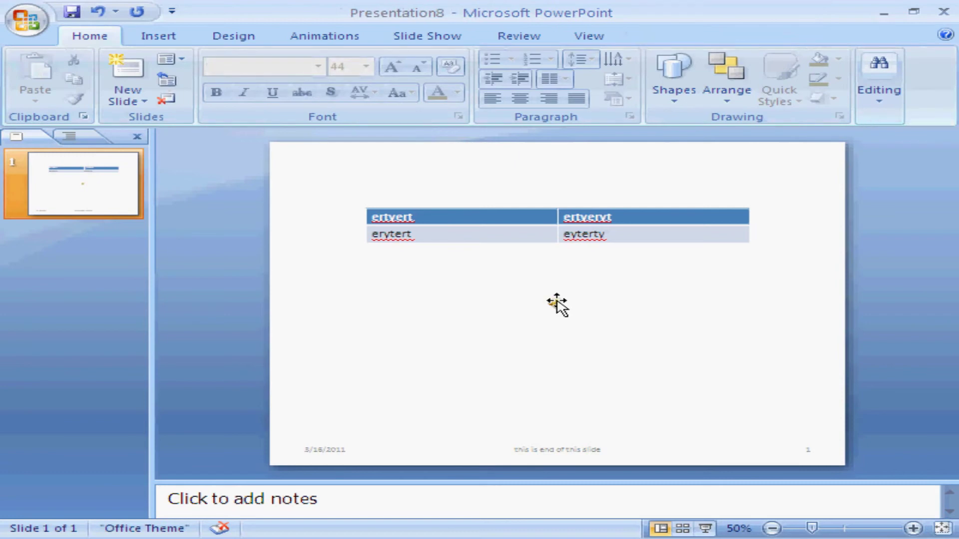
left_click(559, 305)
key("Delete")
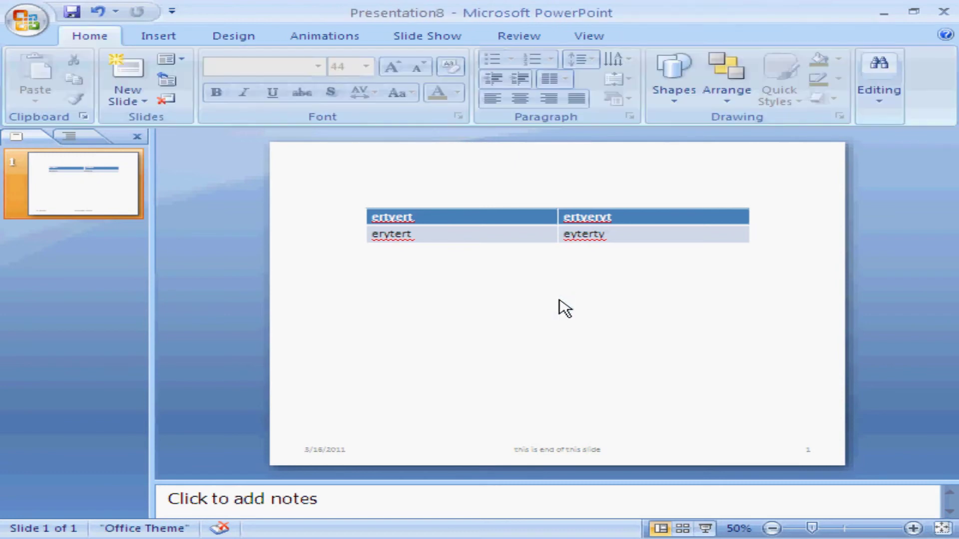
Insert the sound file 029GALIVANALO on the slide, set to start when clicked.
left_click(147, 38)
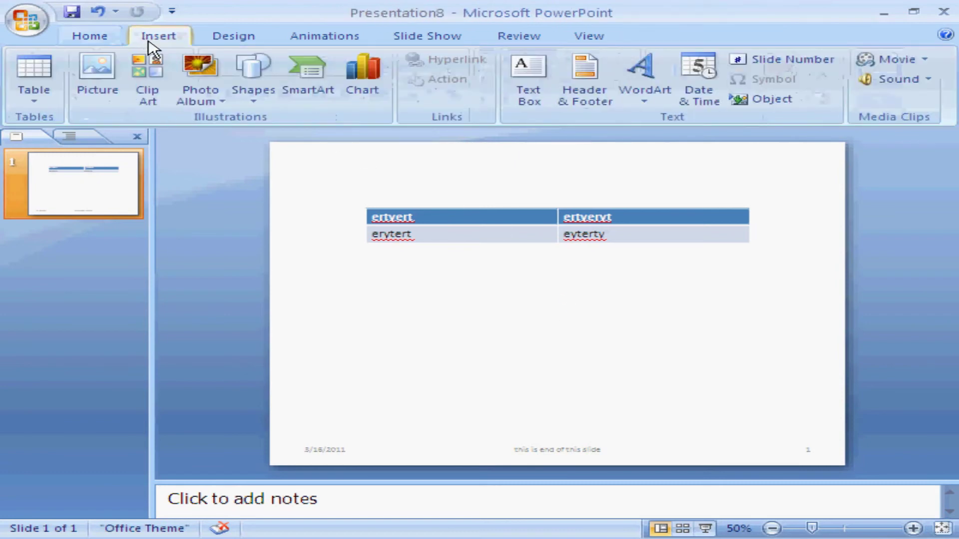
left_click(928, 80)
left_click(851, 101)
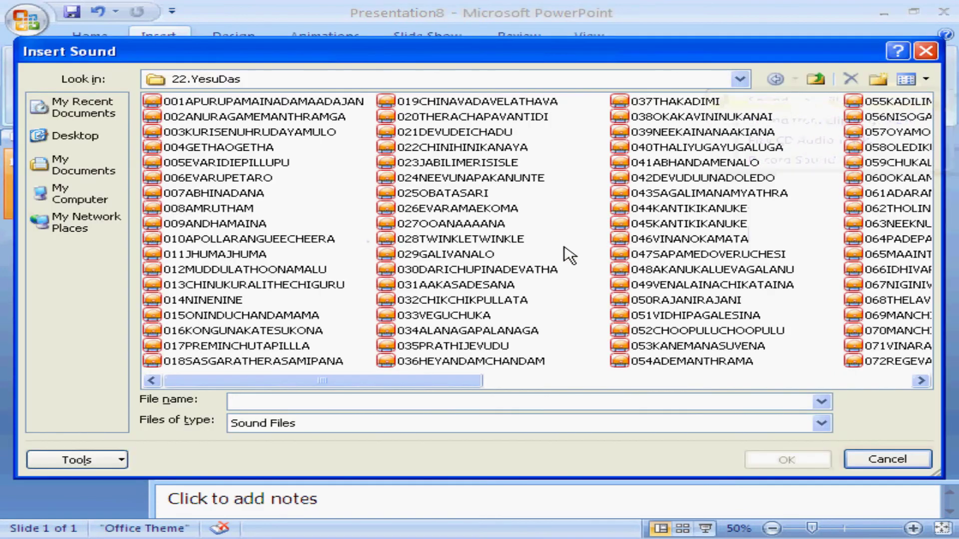
left_click(477, 255)
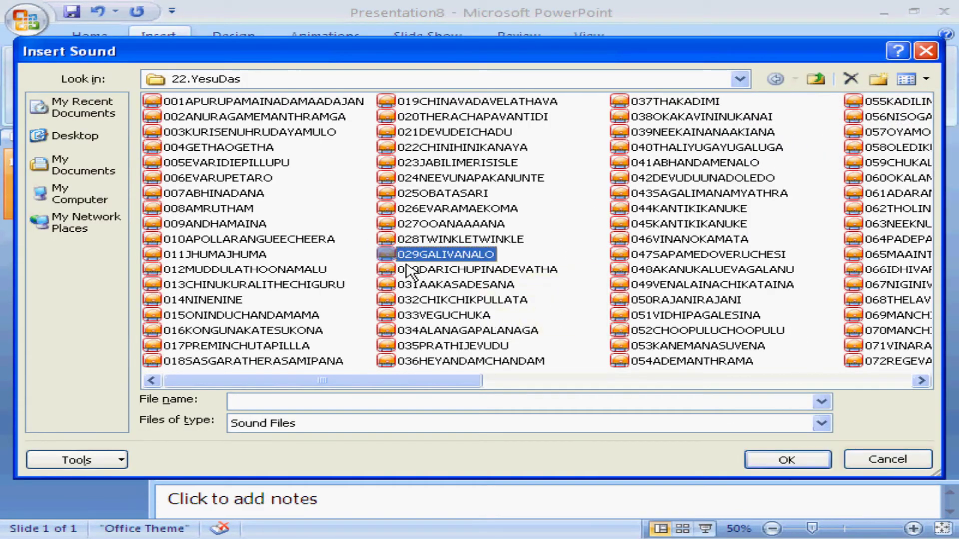
double_click(393, 256)
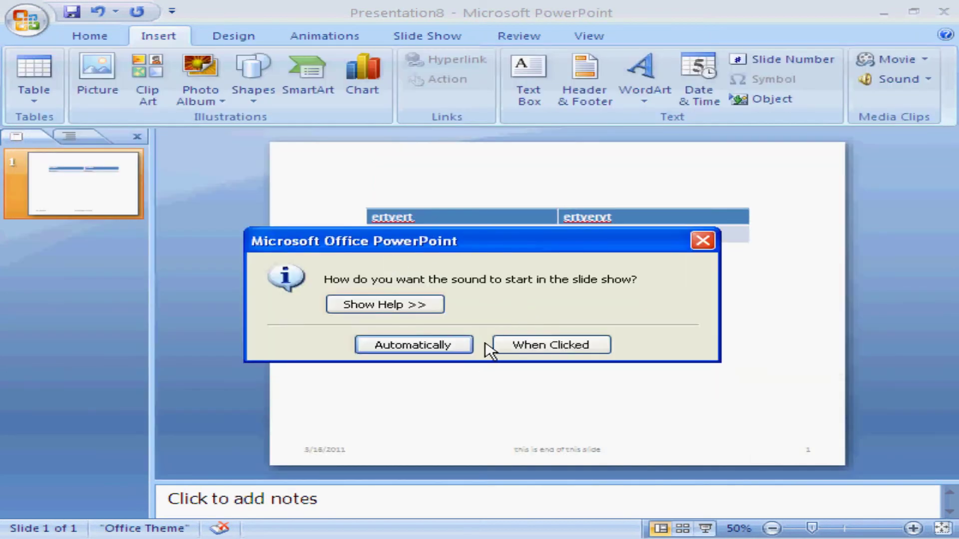
left_click(544, 349)
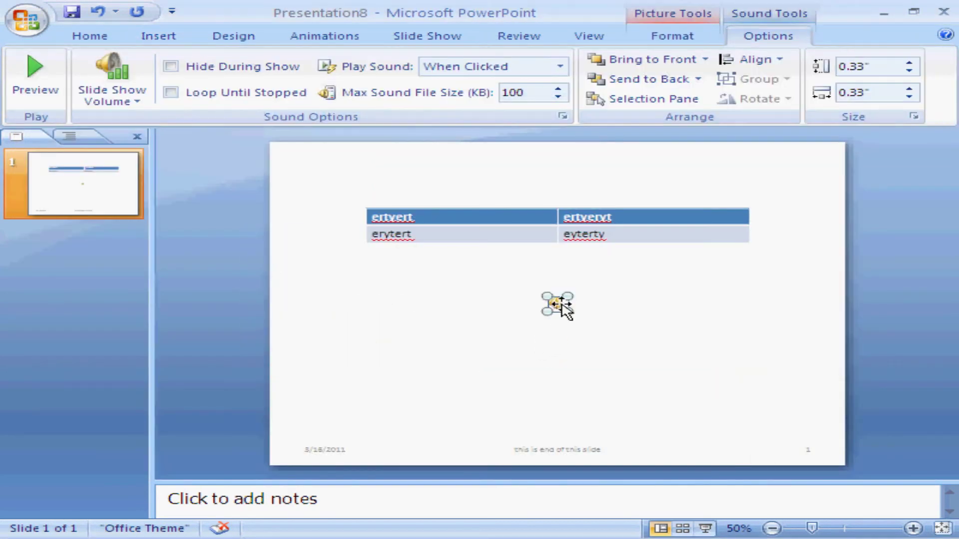
Run the slide show and play the sound from its icon below the table.
key("F5")
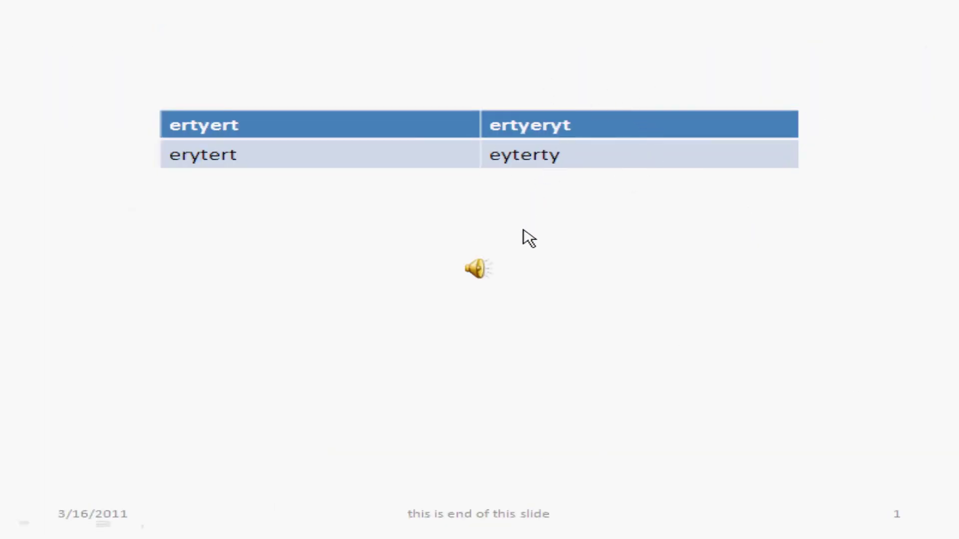
right_click(479, 268)
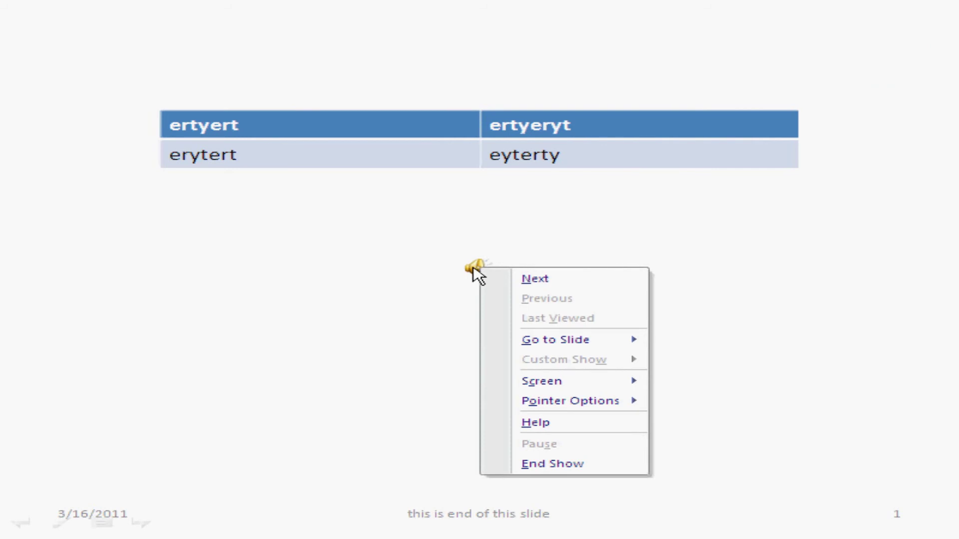
left_click(474, 268)
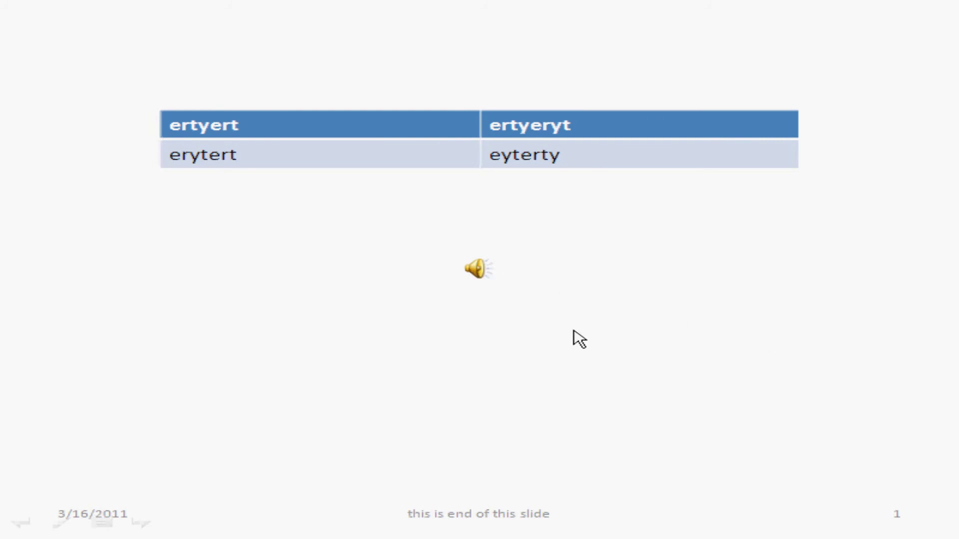
End the slide show and delete the sound icon below the table from the slide.
left_click(584, 401)
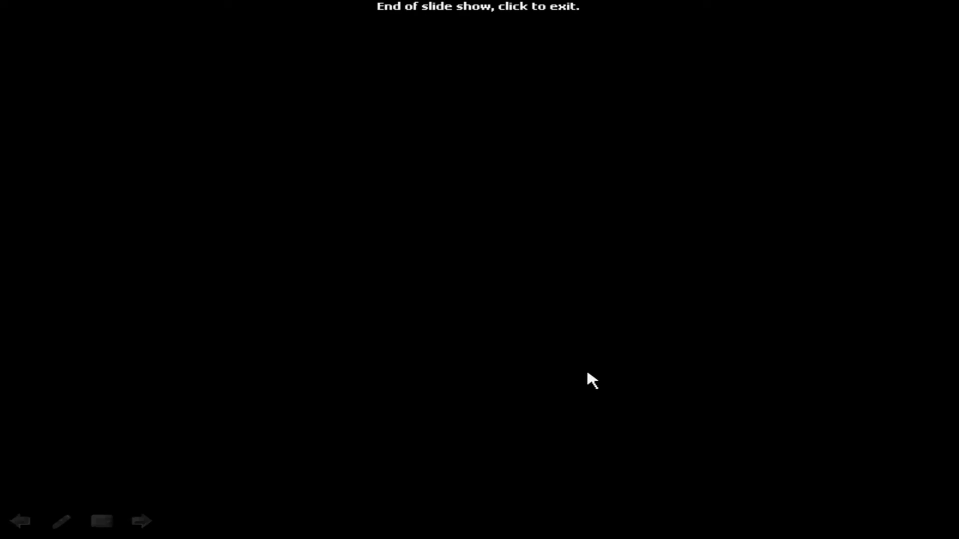
left_click(587, 374)
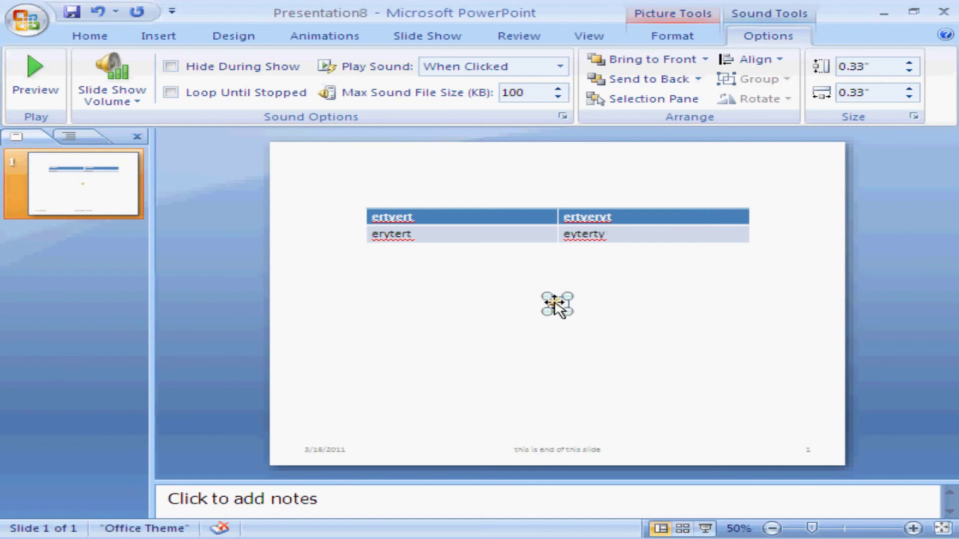
key("Delete")
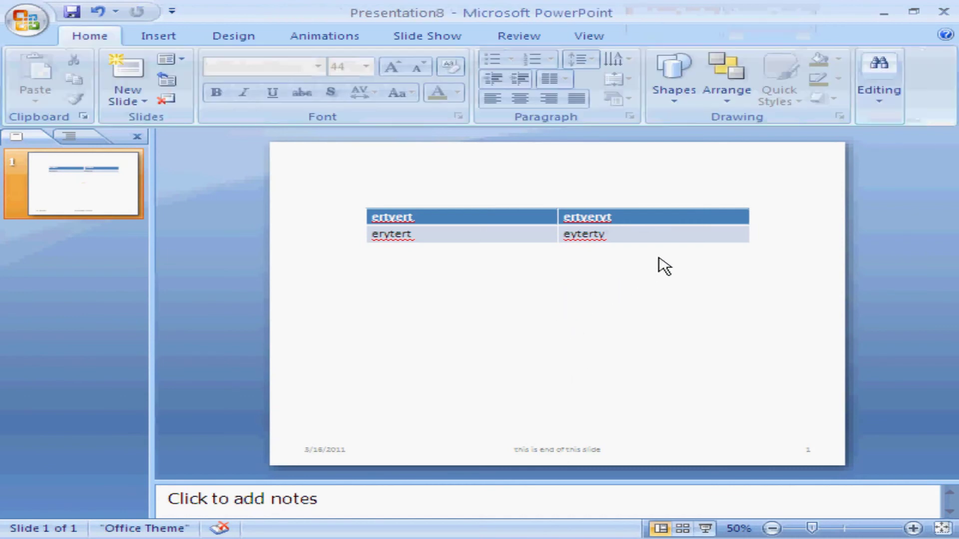
Insert the movie file DEVI PUTRUDU 4 from the Vedio_Songs folder on the slide.
left_click(157, 36)
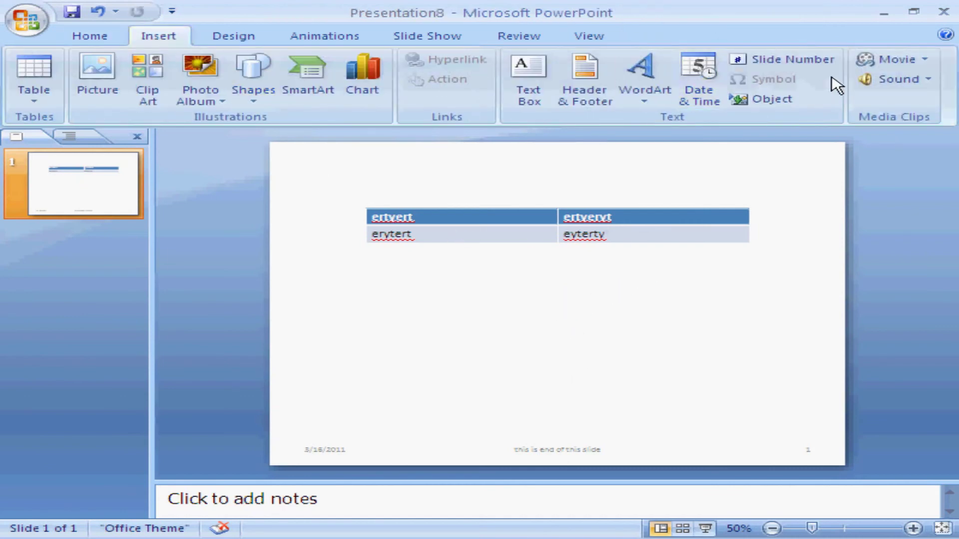
left_click(924, 62)
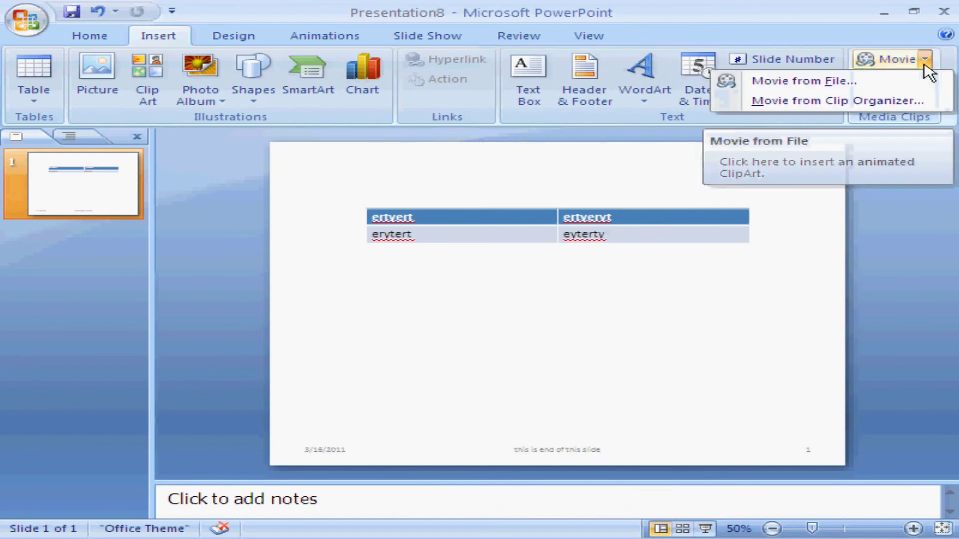
left_click(841, 84)
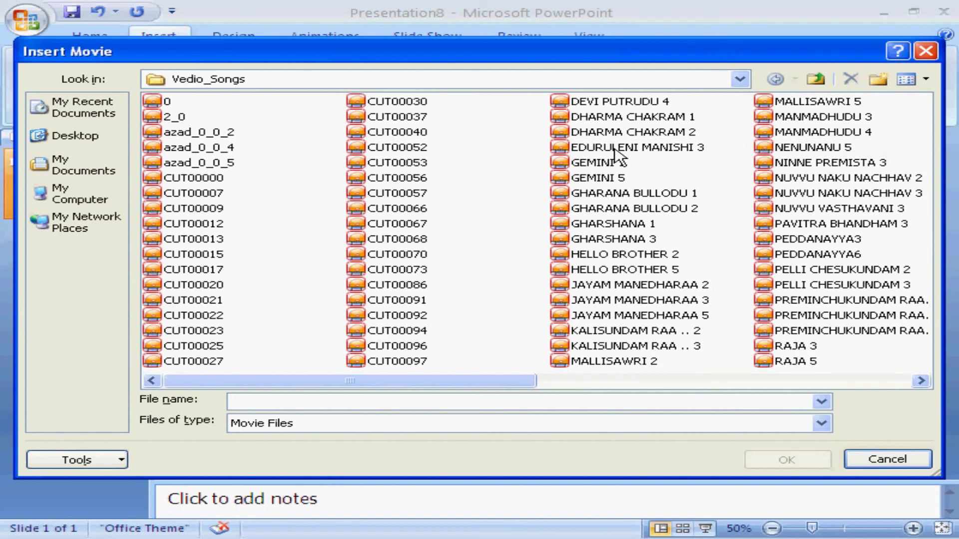
left_click(612, 100)
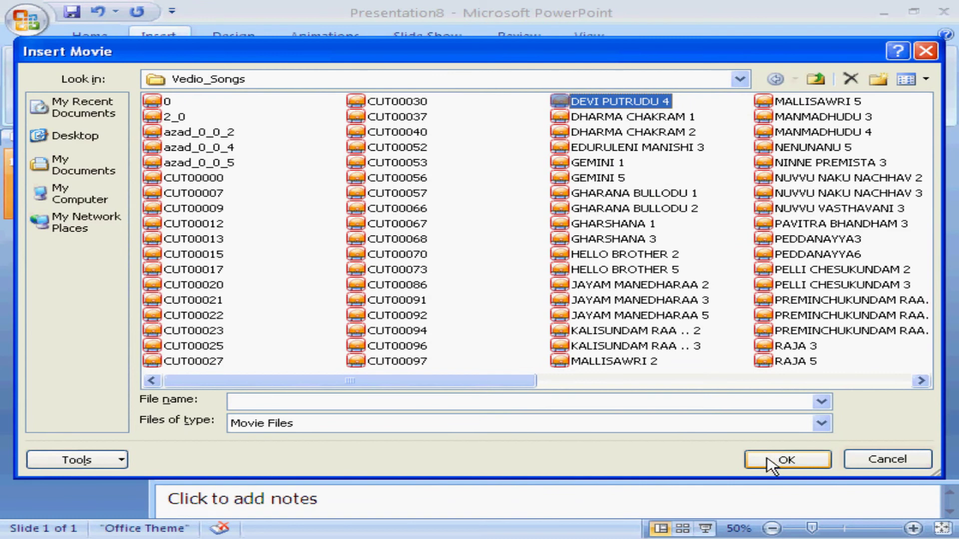
left_click(797, 462)
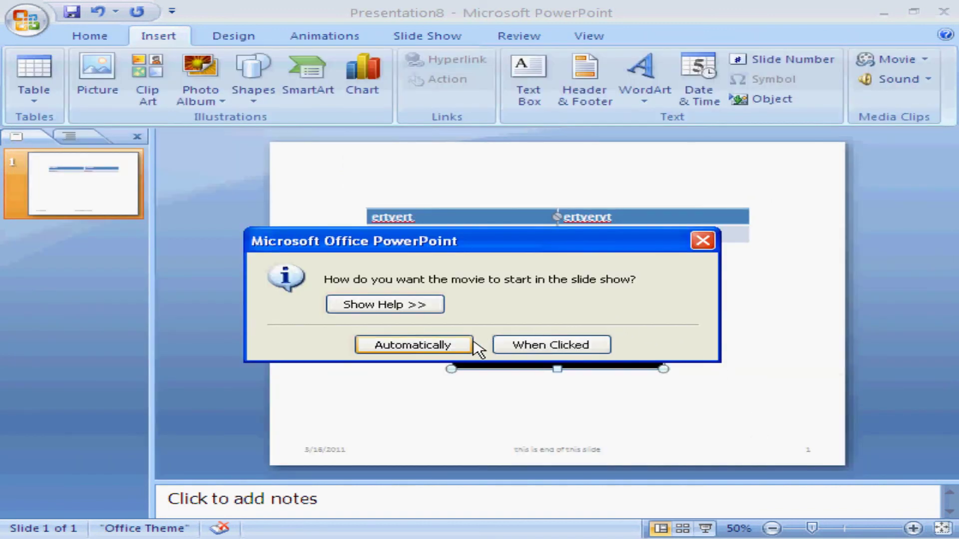